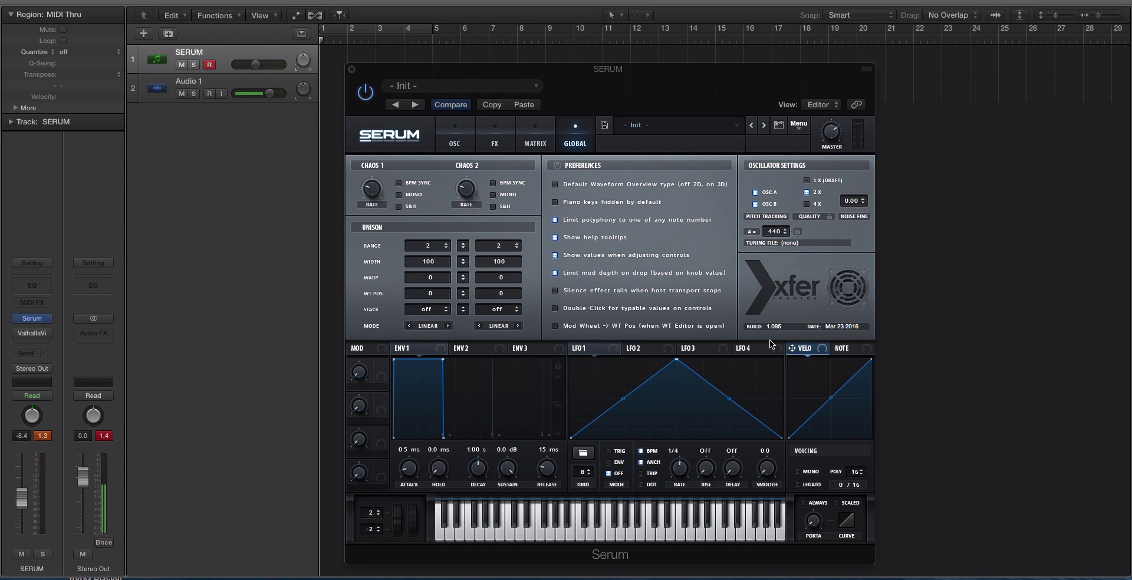
# Bring up Serum's effects page with the reverb, taking a brief look at the oscillator page and repositioning the plug-in window
pyautogui.click(491, 134)
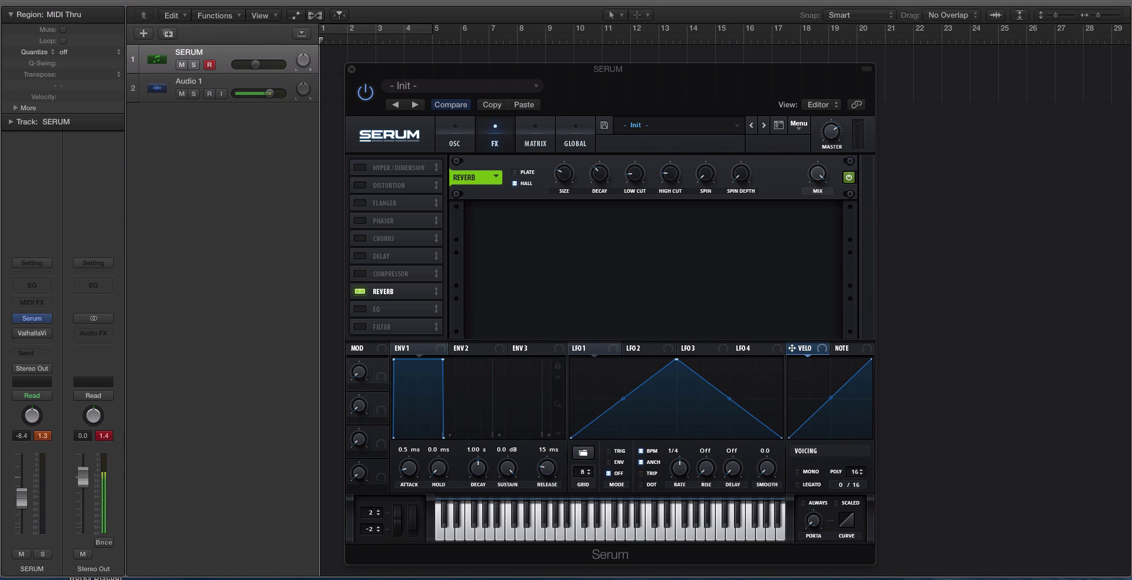
pyautogui.moveTo(481, 68); pyautogui.dragTo(531, 72)
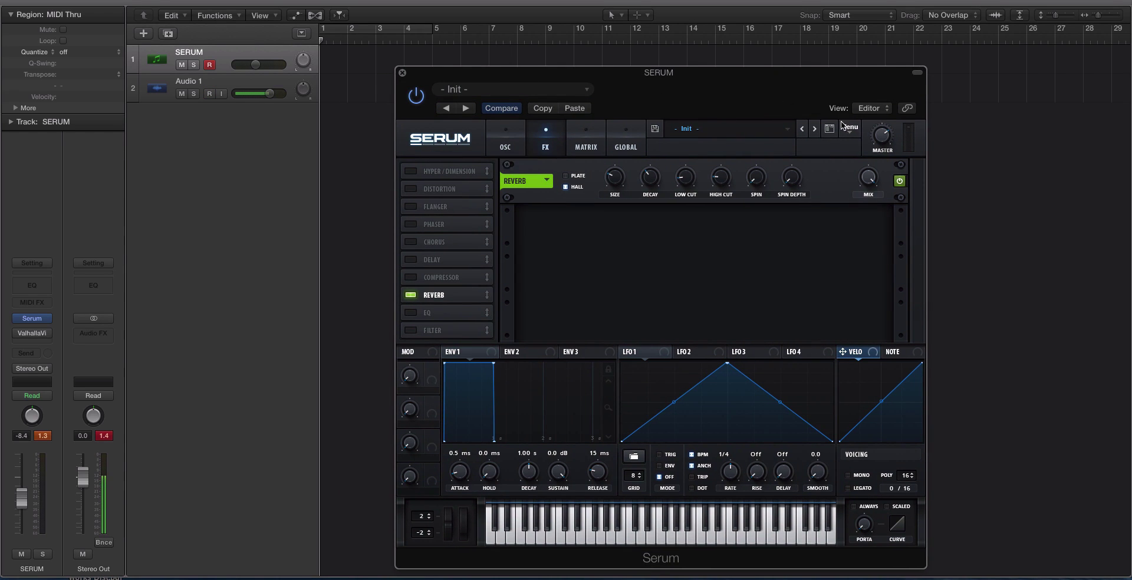
pyautogui.click(515, 140)
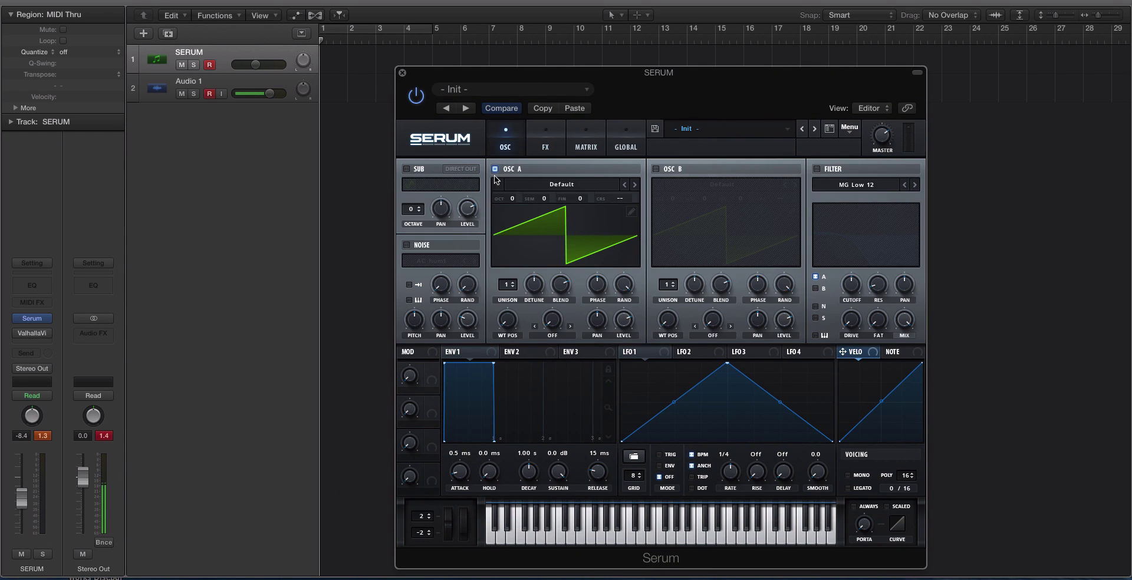
pyautogui.click(546, 128)
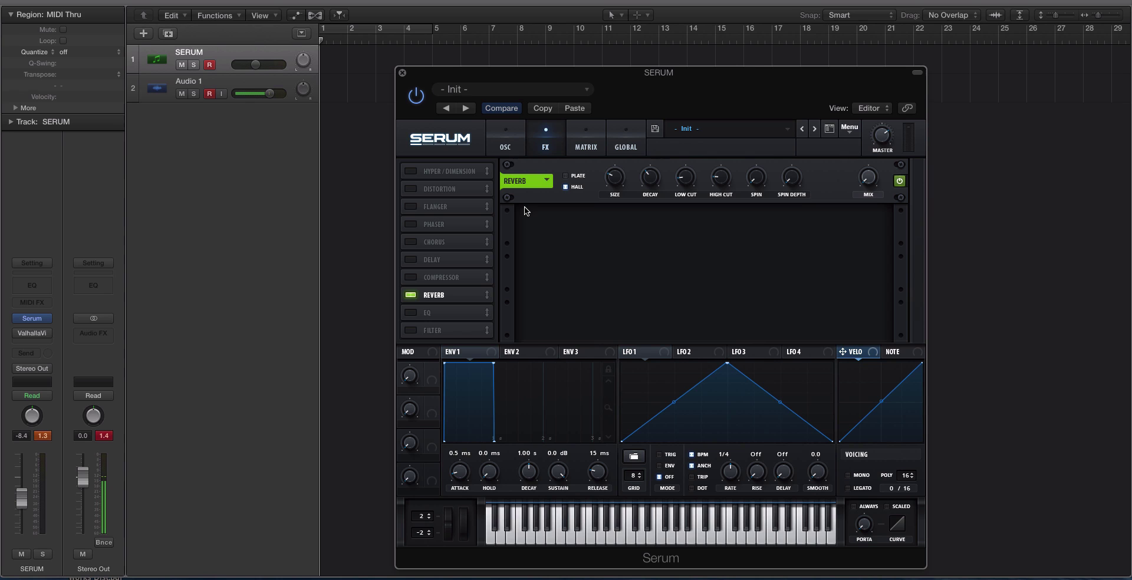
# Open the track's ValhallaVintageVerb plug-in, place its window beside Serum and bypass the plug-in
pyautogui.click(29, 332)
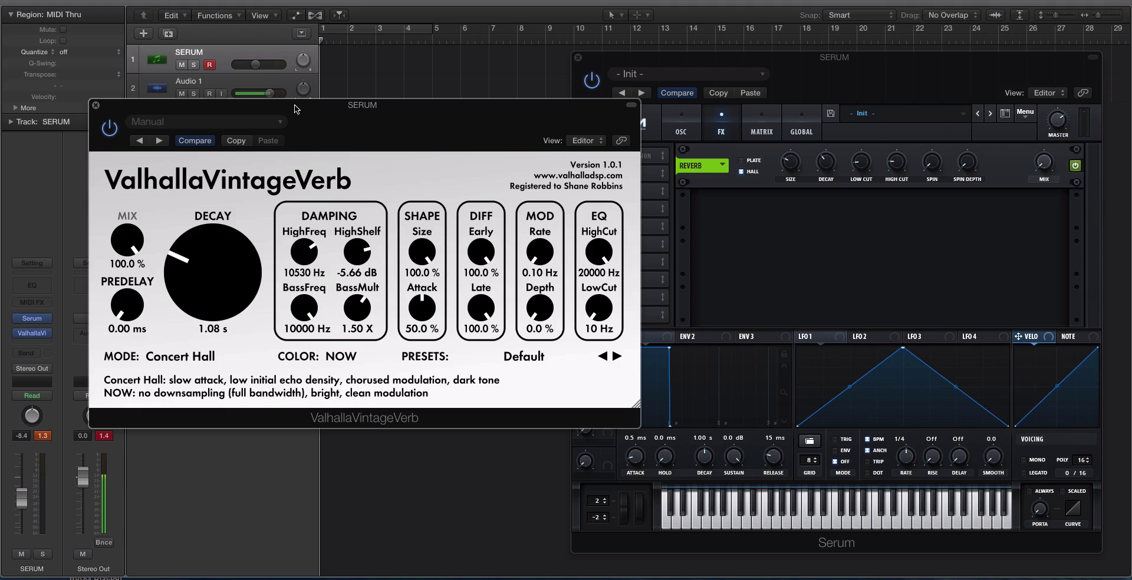
pyautogui.moveTo(299, 106); pyautogui.dragTo(338, 113)
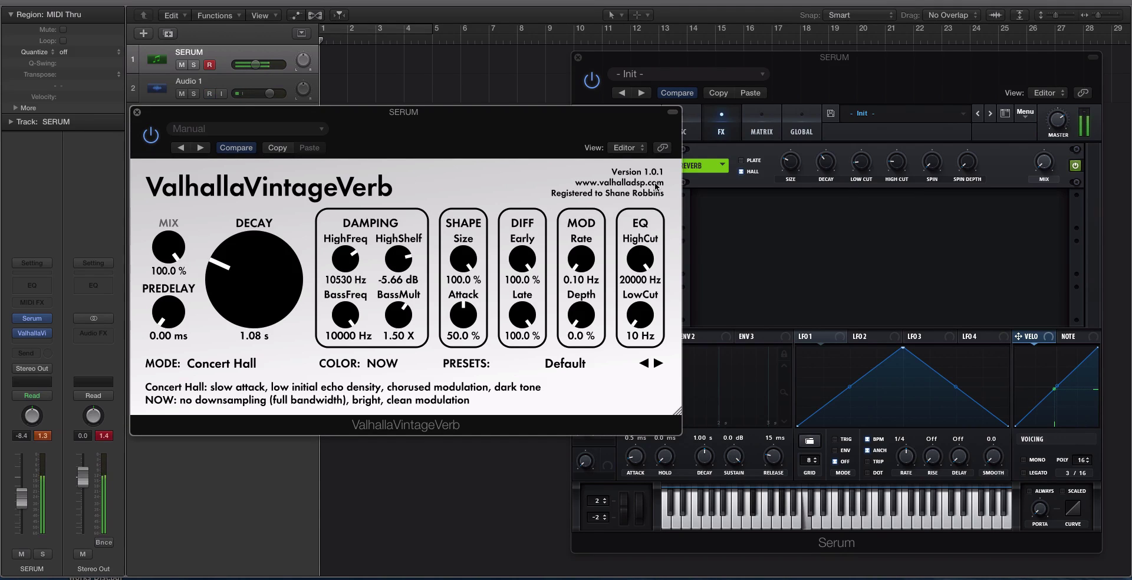
pyautogui.click(151, 135)
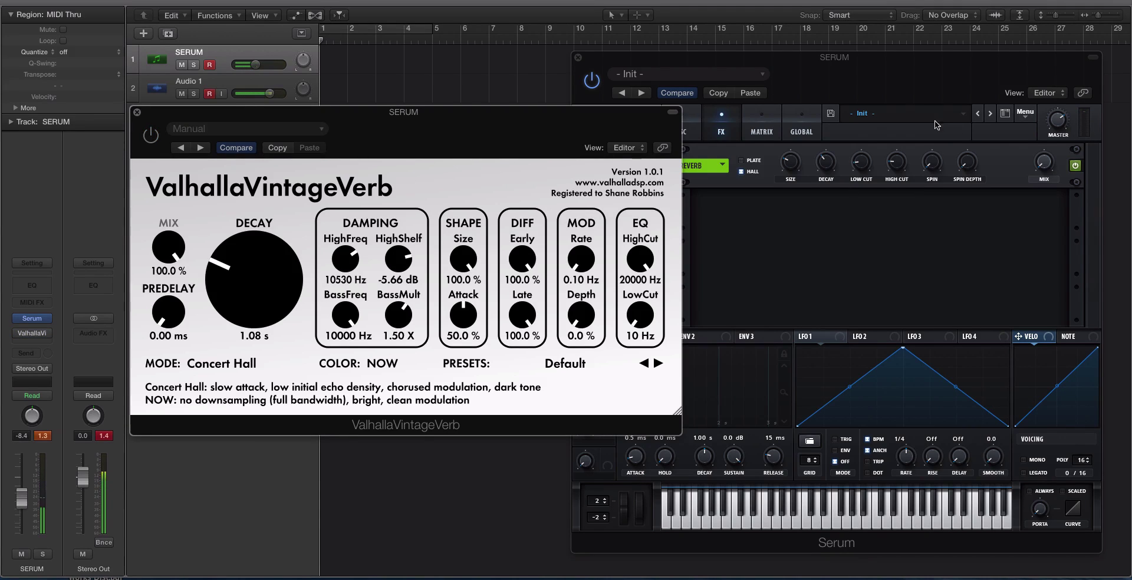
# Compare Serum's reverb with ValhallaVintageVerb briefly enabled, leave the latter bypassed and close its window
pyautogui.click(1041, 163)
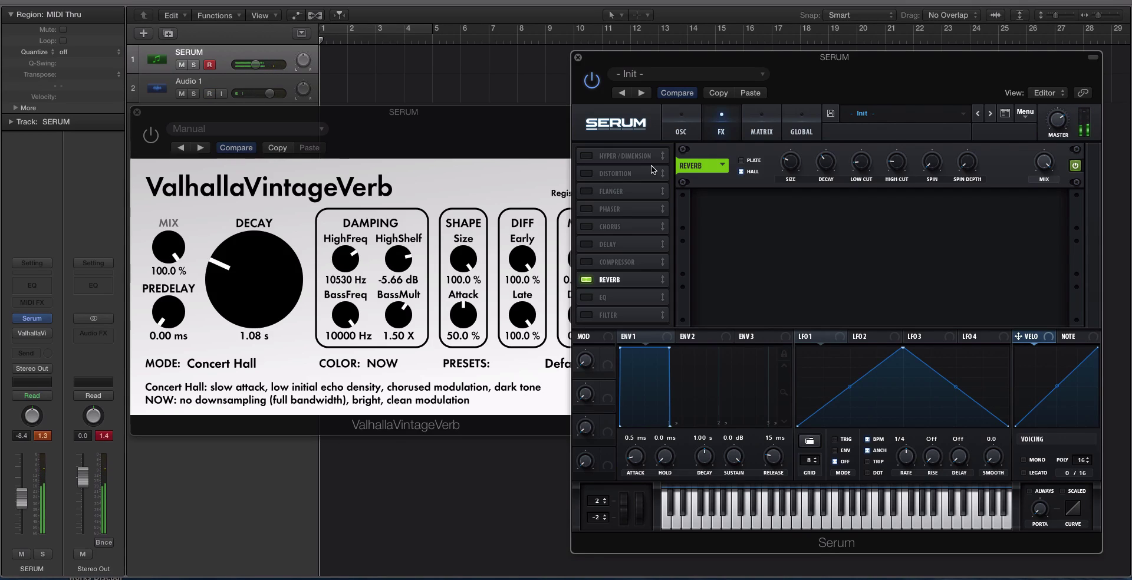
pyautogui.click(1053, 170)
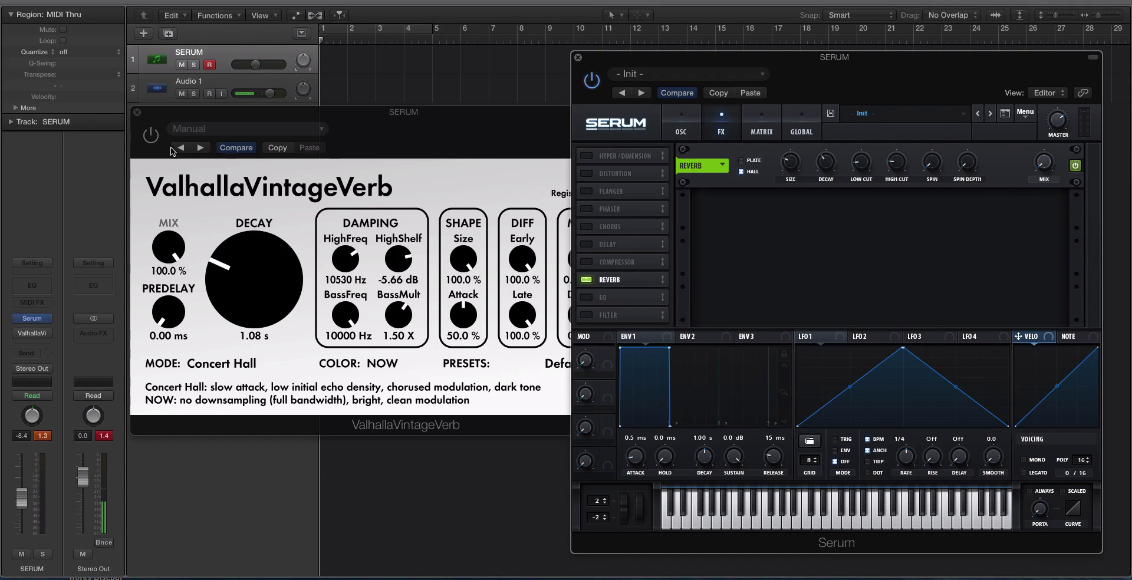
pyautogui.click(152, 139)
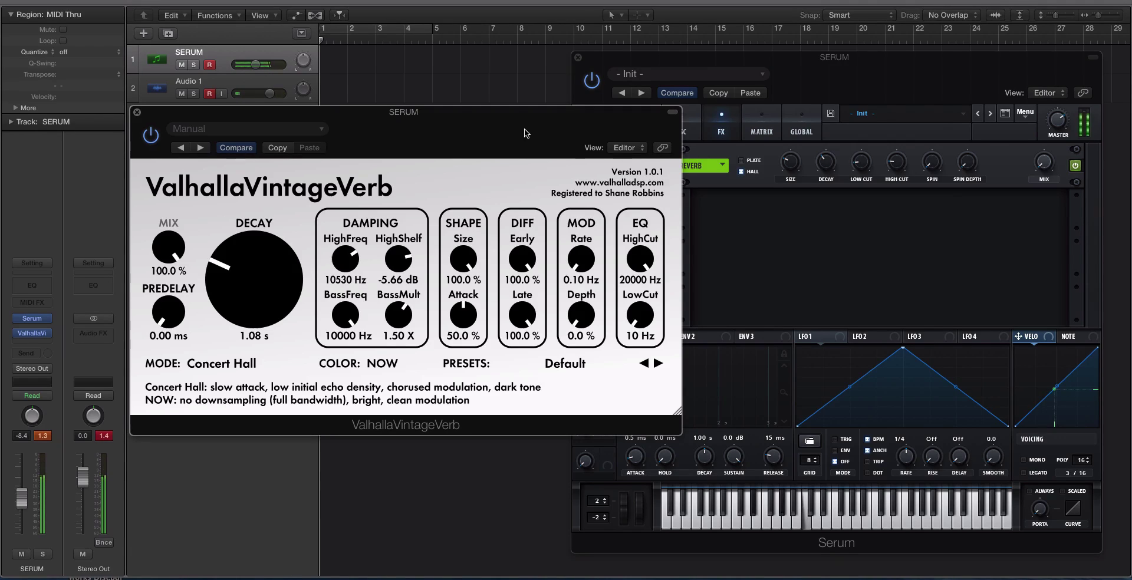
pyautogui.click(151, 135)
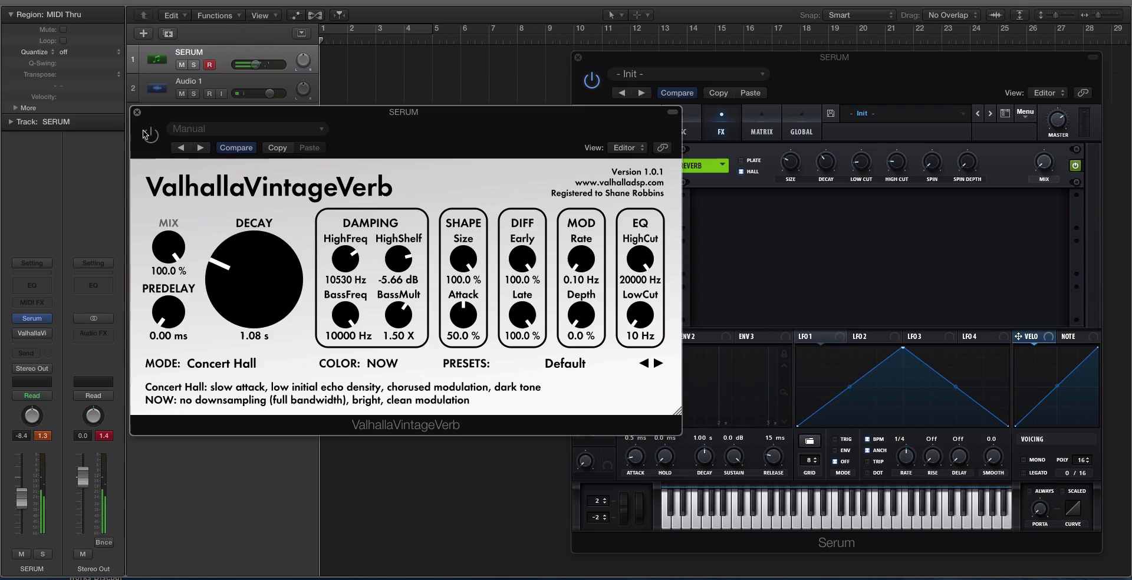
pyautogui.click(1013, 149)
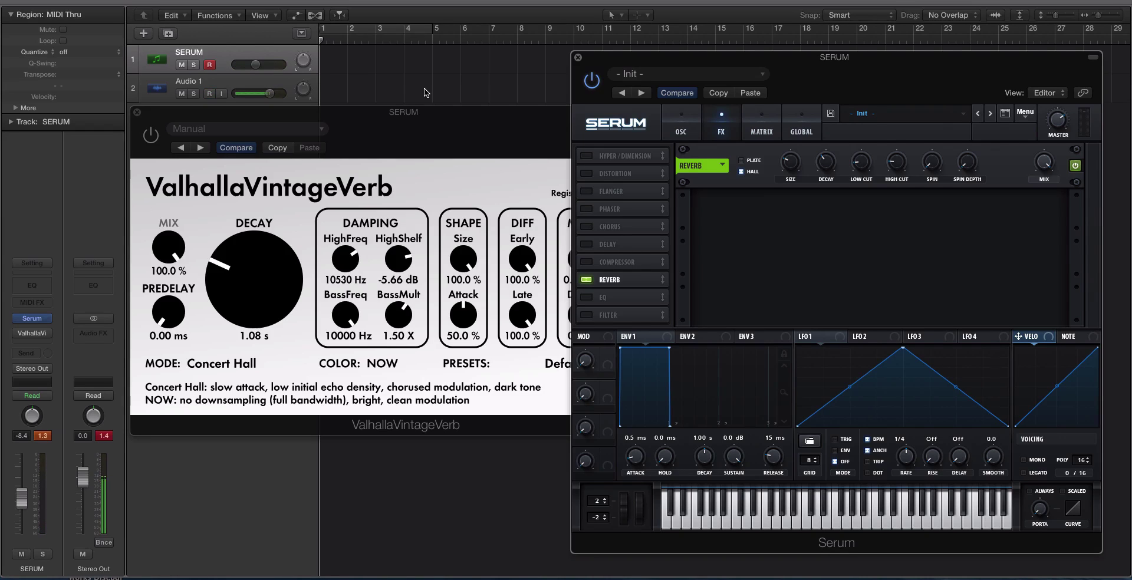
pyautogui.click(137, 112)
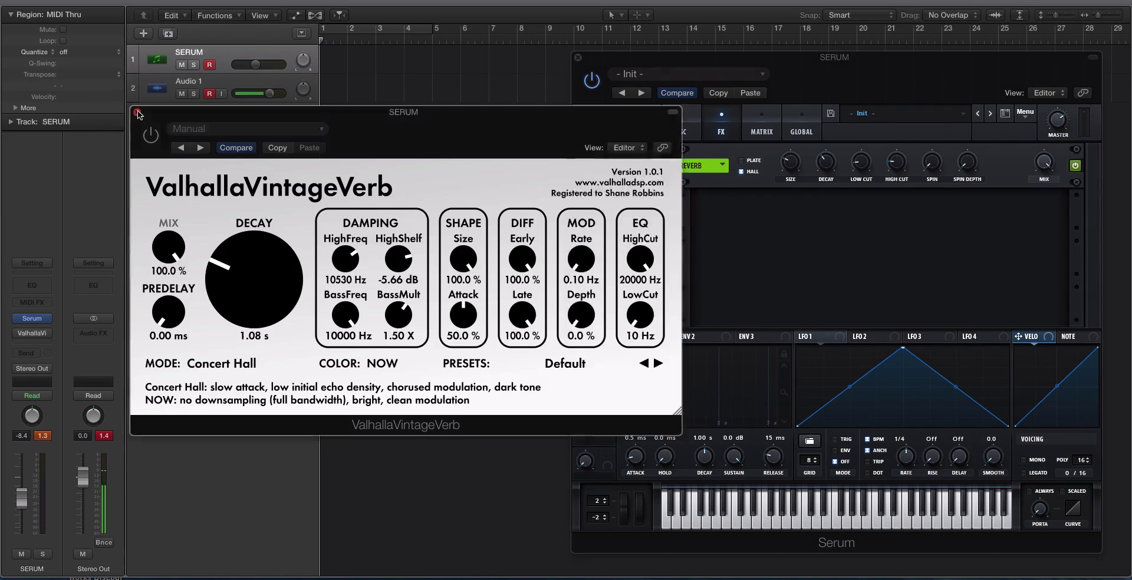
pyautogui.moveTo(696, 68); pyautogui.dragTo(474, 93)
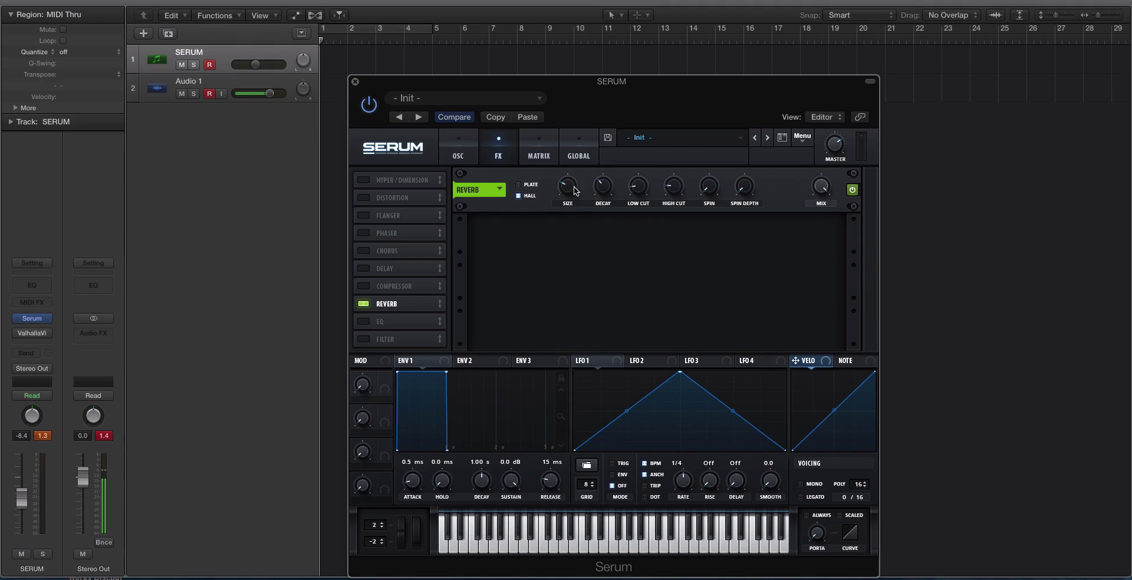
# Audition Serum's reverb at different Size settings, both smaller and larger, including 61%
pyautogui.moveTo(574, 190)
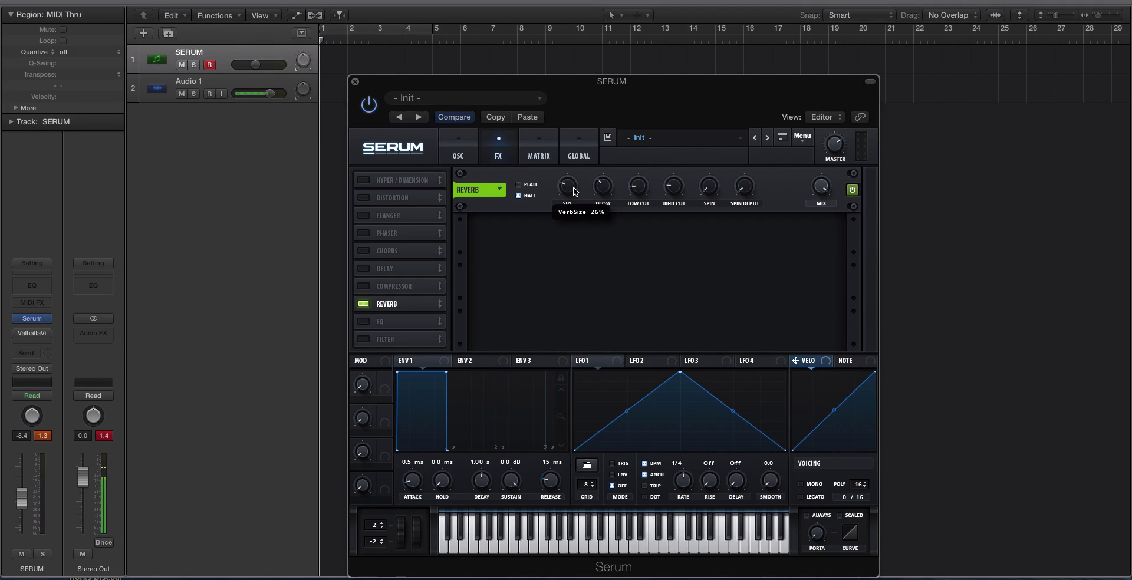
pyautogui.moveTo(573, 187); pyautogui.dragTo(572, 185)
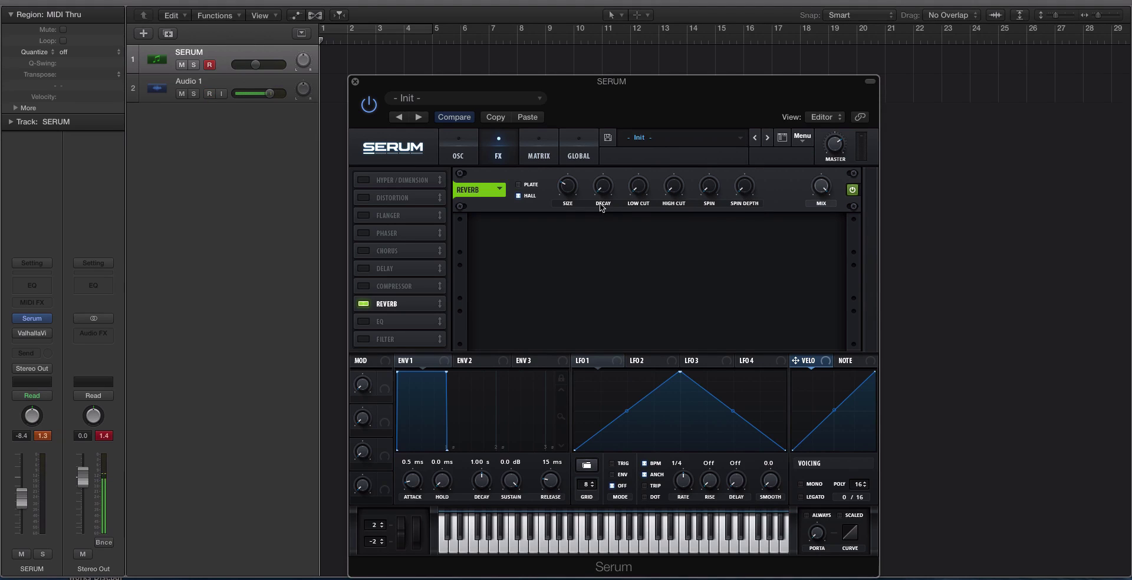
pyautogui.moveTo(561, 192); pyautogui.dragTo(569, 279)
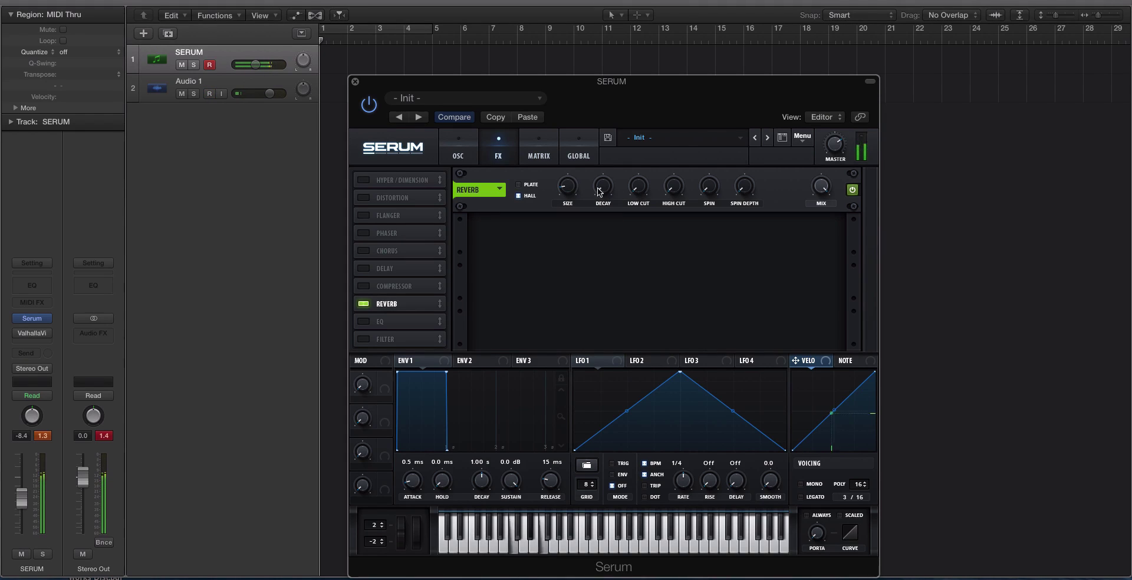
pyautogui.moveTo(567, 186); pyautogui.dragTo(563, 125)
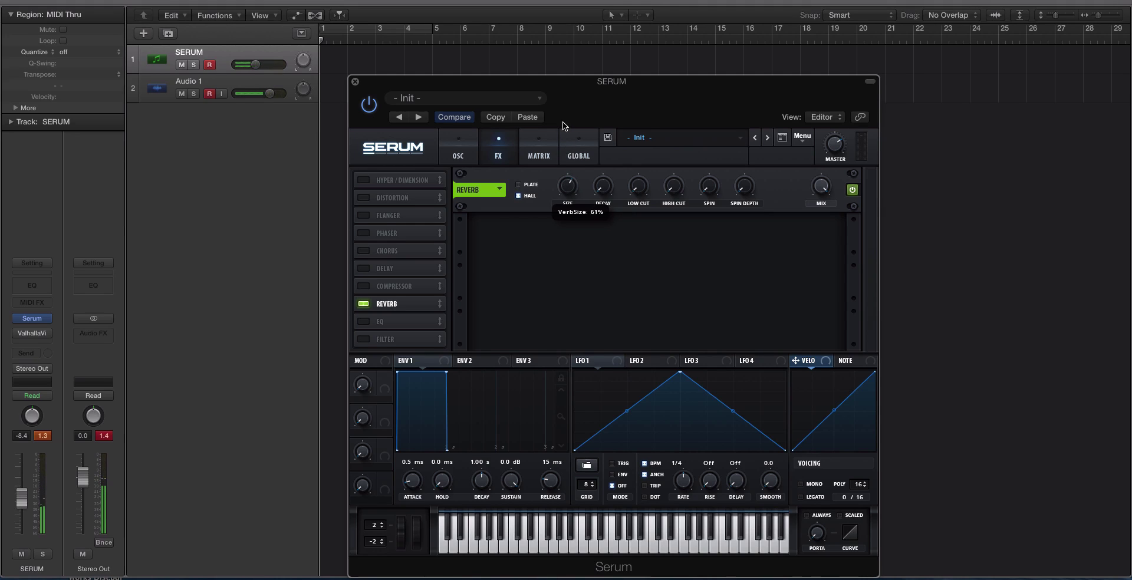
pyautogui.moveTo(566, 185); pyautogui.dragTo(561, 104)
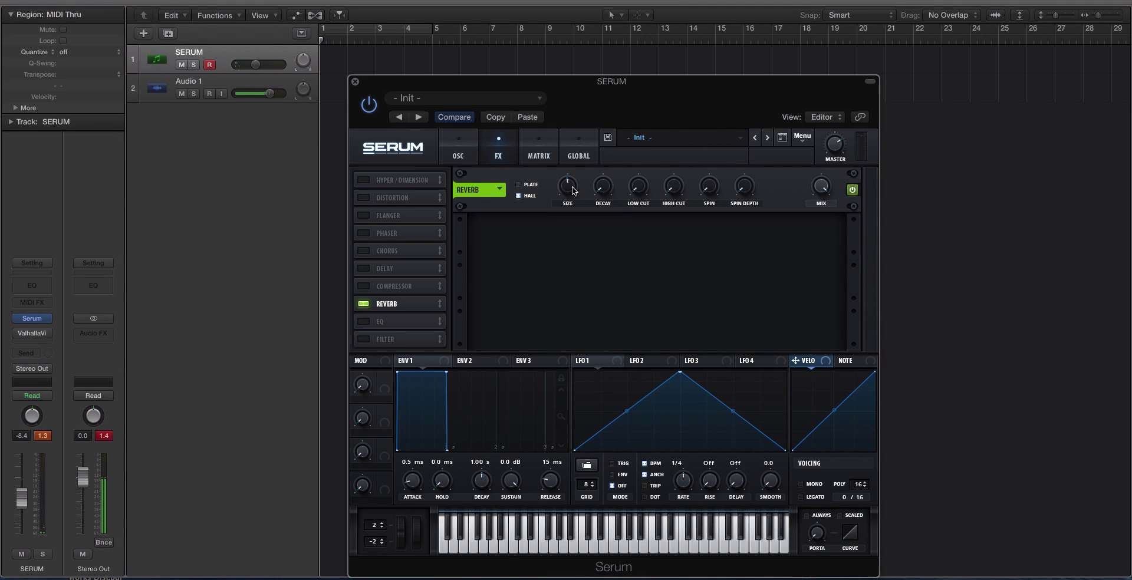
pyautogui.moveTo(571, 190); pyautogui.dragTo(572, 206)
pyautogui.moveTo(569, 195); pyautogui.dragTo(569, 203)
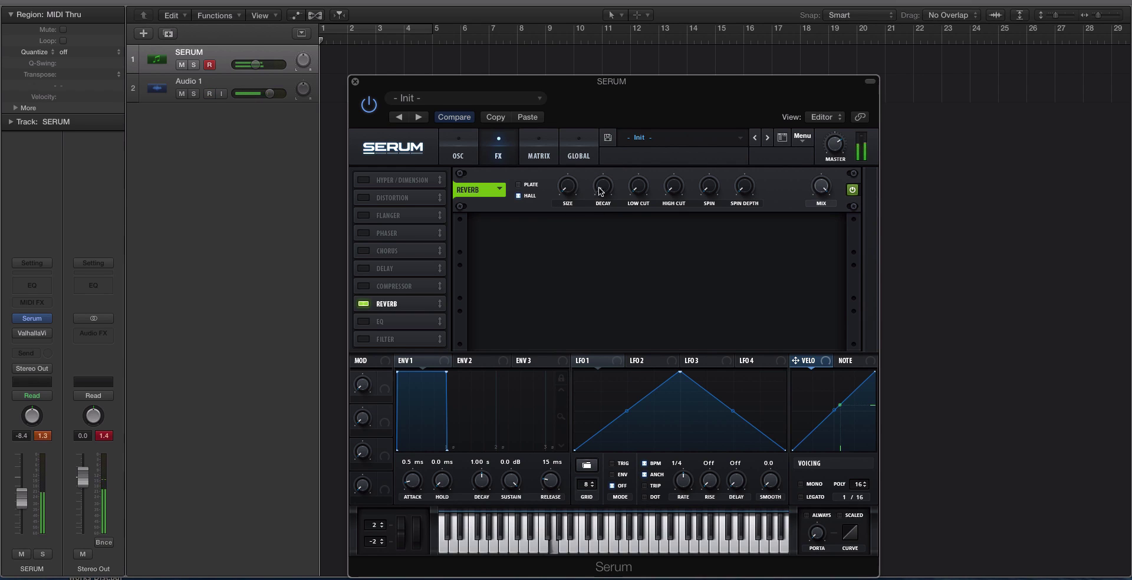
# Audition the reverb's Decay at long, short and medium settings
pyautogui.moveTo(604, 181); pyautogui.dragTo(584, 116)
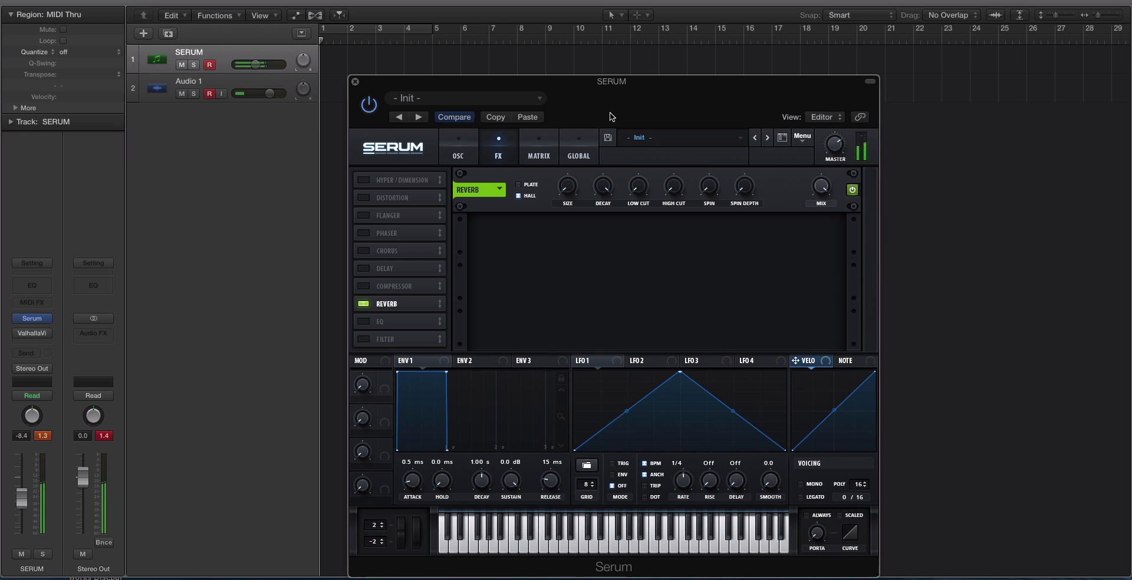
pyautogui.moveTo(607, 187); pyautogui.dragTo(611, 310)
pyautogui.moveTo(602, 187); pyautogui.dragTo(604, 287)
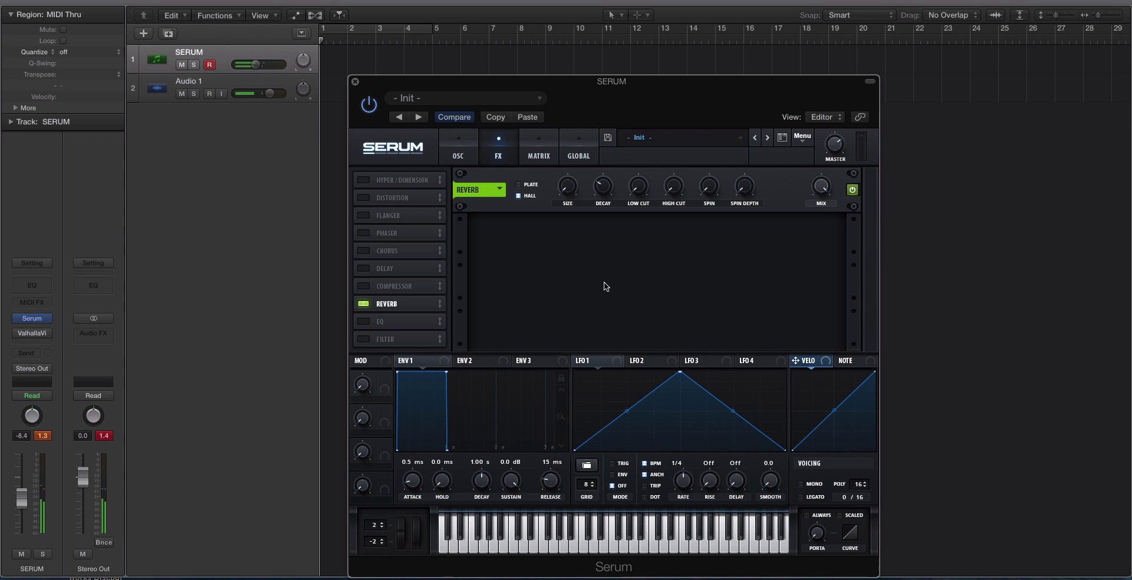
pyautogui.moveTo(604, 196); pyautogui.dragTo(604, 167)
pyautogui.moveTo(604, 182); pyautogui.dragTo(607, 187)
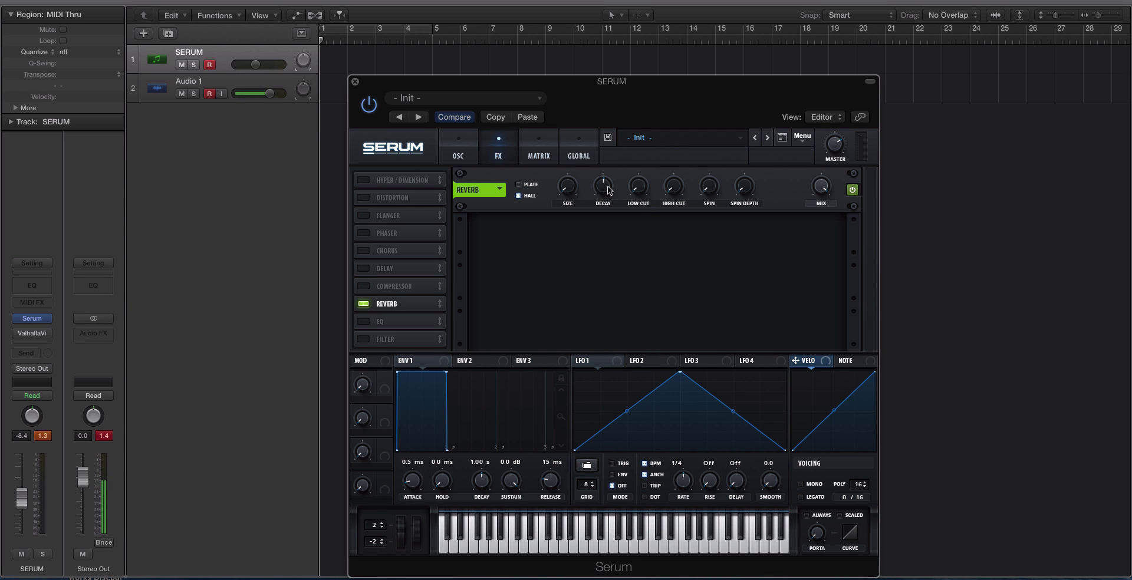
pyautogui.moveTo(609, 190)
pyautogui.moveTo(607, 190); pyautogui.dragTo(606, 197)
# Try the Plate reverb type, return to Hall and readjust the Decay
pyautogui.click(518, 185)
pyautogui.click(519, 195)
pyautogui.moveTo(601, 186); pyautogui.dragTo(570, 107)
# Audition the reverb's Low Cut up to 100% and its High Cut, turning both back down
pyautogui.moveTo(638, 172); pyautogui.dragTo(645, 82)
pyautogui.click(643, 181)
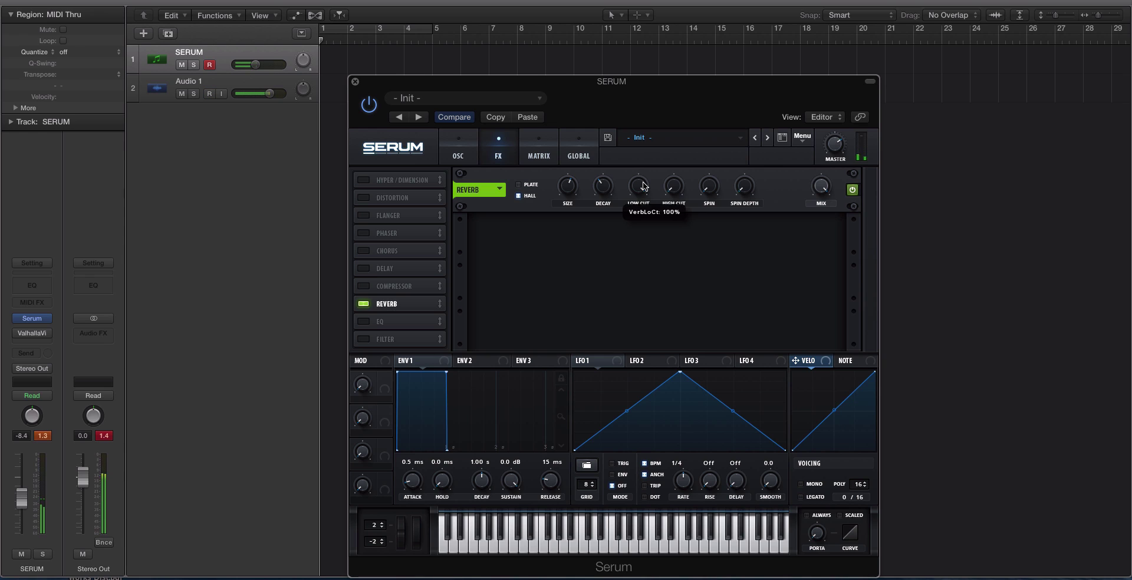
pyautogui.moveTo(643, 183); pyautogui.dragTo(643, 227)
pyautogui.moveTo(678, 192); pyautogui.dragTo(681, 132)
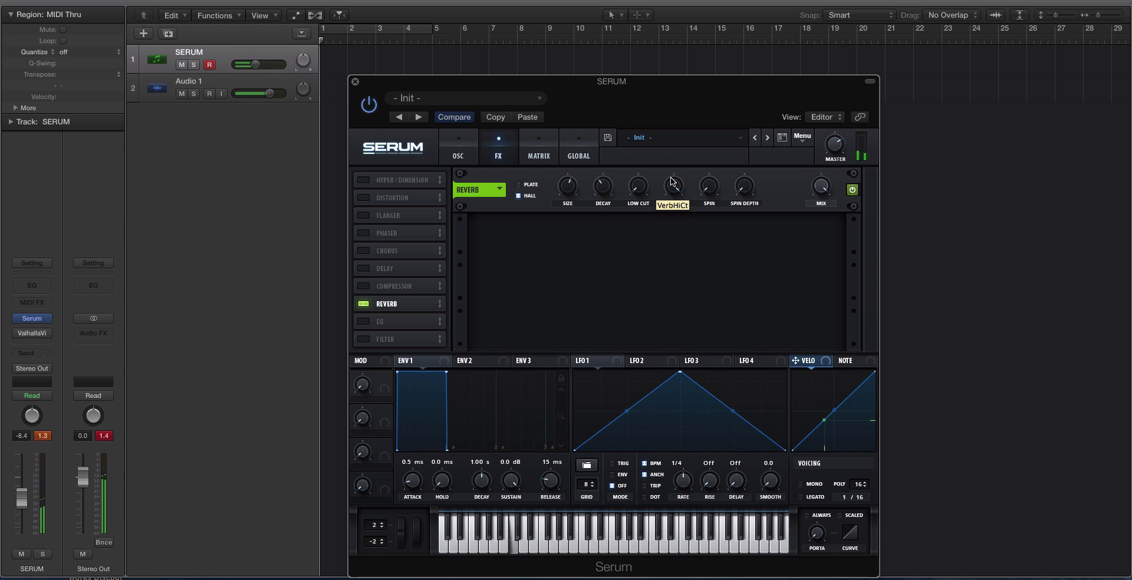
pyautogui.moveTo(672, 181); pyautogui.dragTo(675, 247)
pyautogui.moveTo(645, 192); pyautogui.dragTo(650, 287)
pyautogui.moveTo(677, 187); pyautogui.dragTo(678, 278)
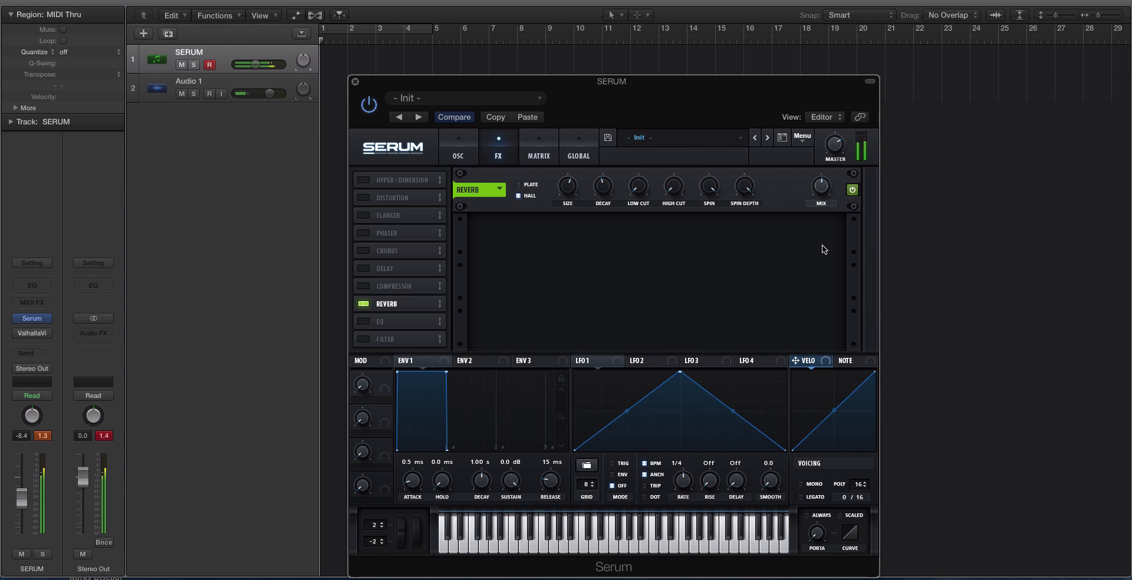
# Compare the sound with the reverb switched off and on, and turn up the reverb mix
pyautogui.click(362, 304)
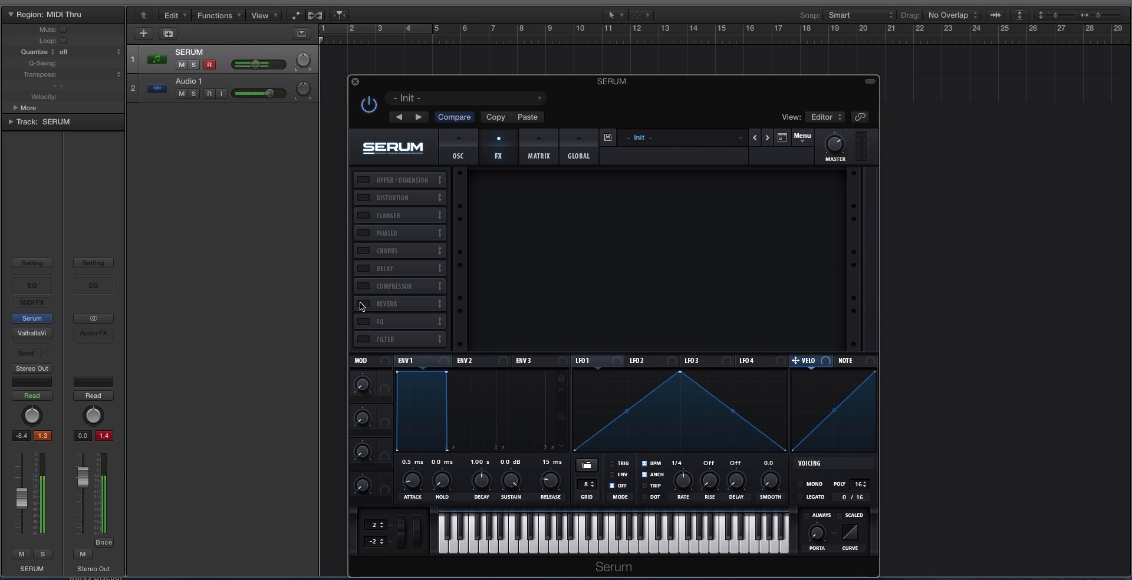
pyautogui.click(363, 303)
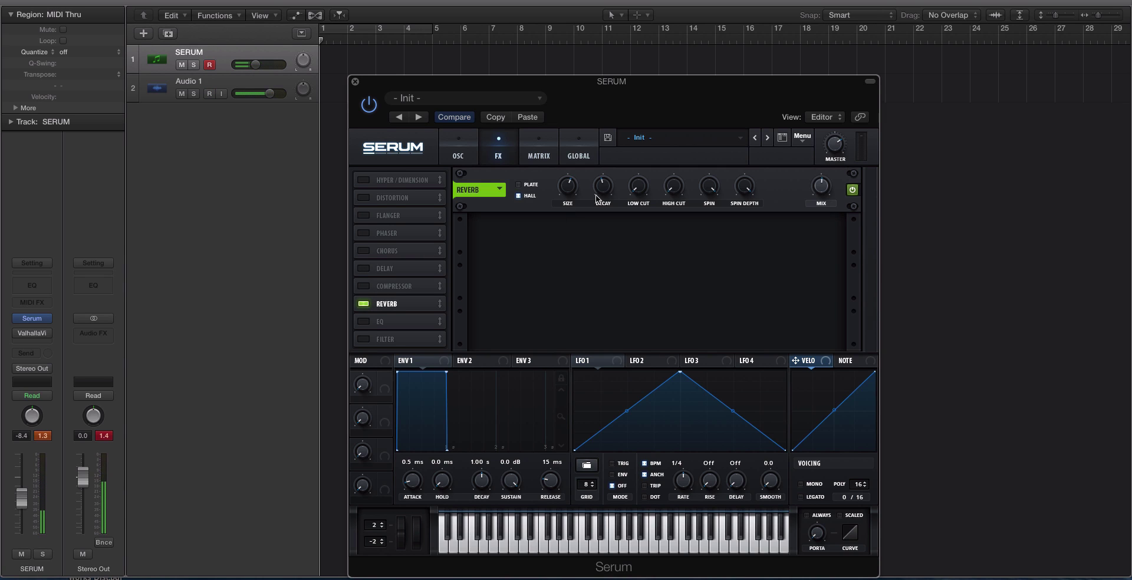
pyautogui.moveTo(816, 188); pyautogui.dragTo(806, 71)
# Audition different Spin and Spin Depth amounts on the reverb, with the spin rate up to 100%, and adjust the mix
pyautogui.moveTo(745, 186); pyautogui.dragTo(762, 402)
pyautogui.moveTo(740, 188); pyautogui.dragTo(749, 64)
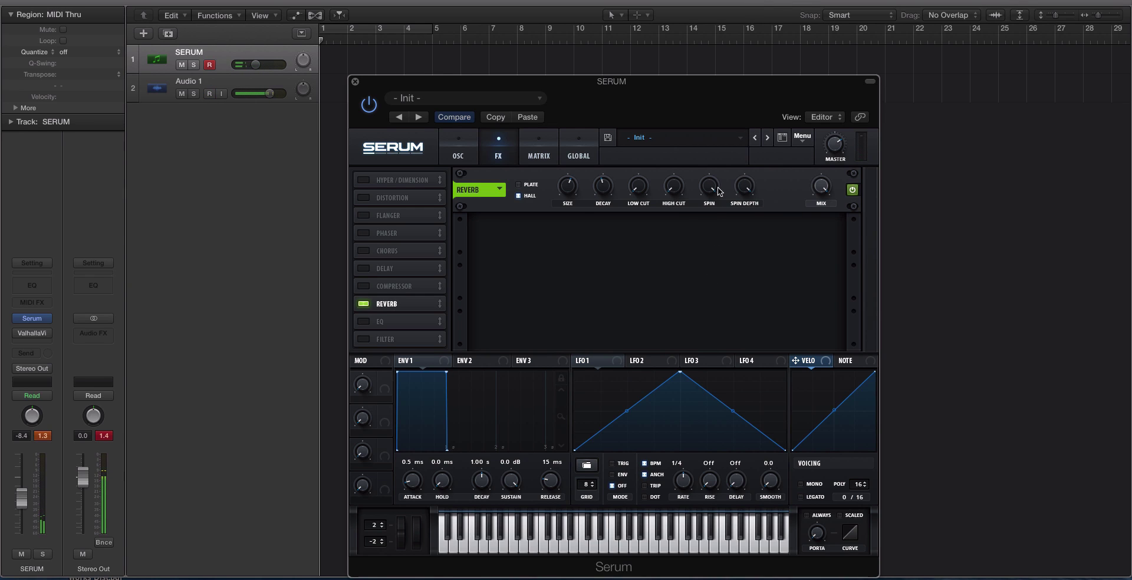
pyautogui.moveTo(716, 186); pyautogui.dragTo(721, 223)
pyautogui.moveTo(715, 181); pyautogui.dragTo(712, 221)
pyautogui.moveTo(711, 185); pyautogui.dragTo(711, 205)
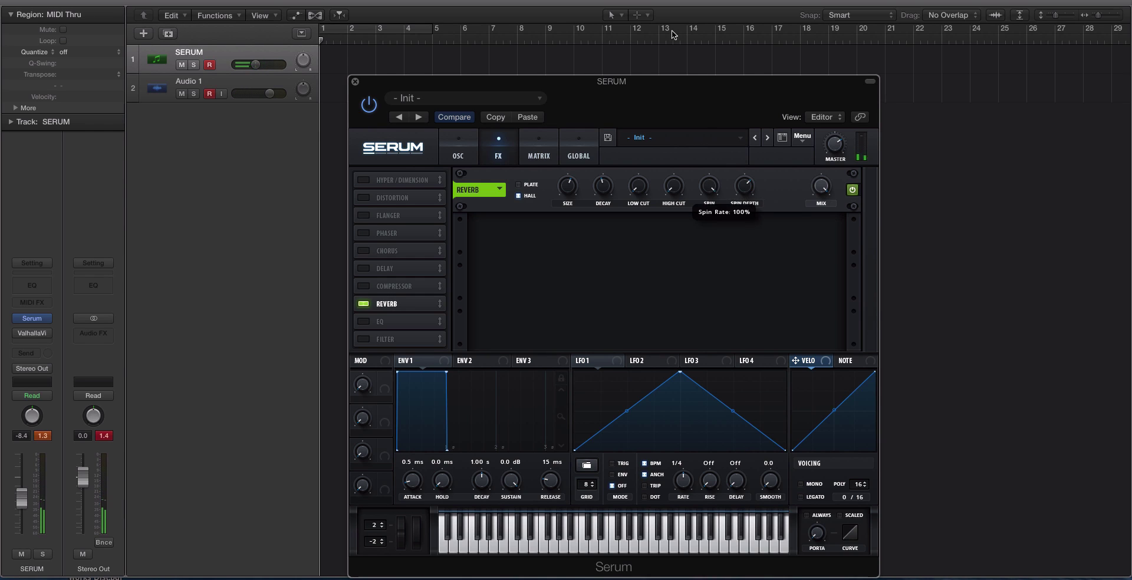
pyautogui.moveTo(713, 189); pyautogui.dragTo(719, 306)
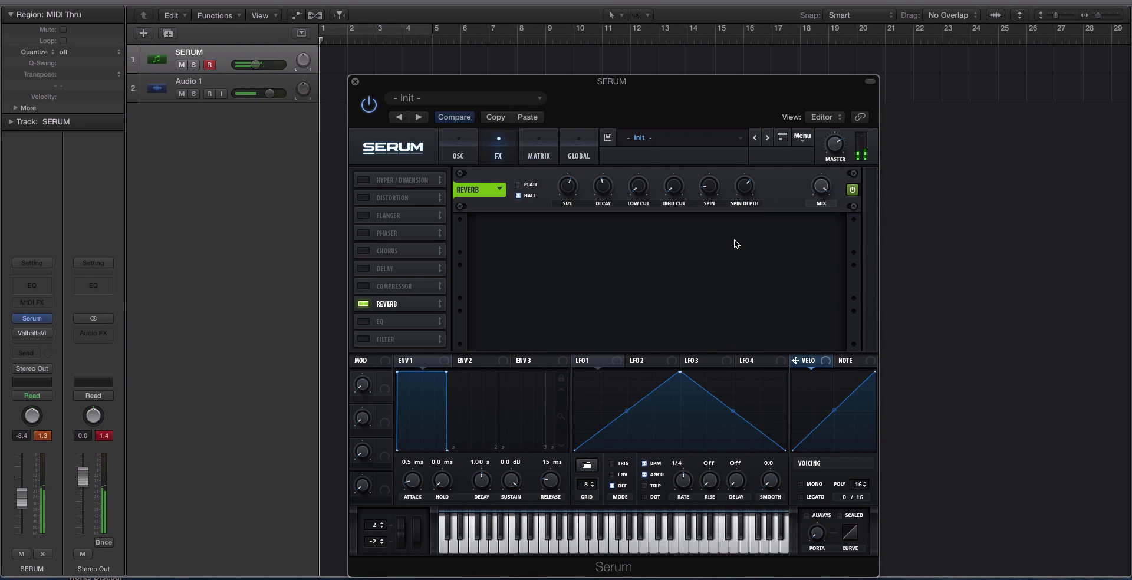
pyautogui.moveTo(719, 188); pyautogui.dragTo(690, 58)
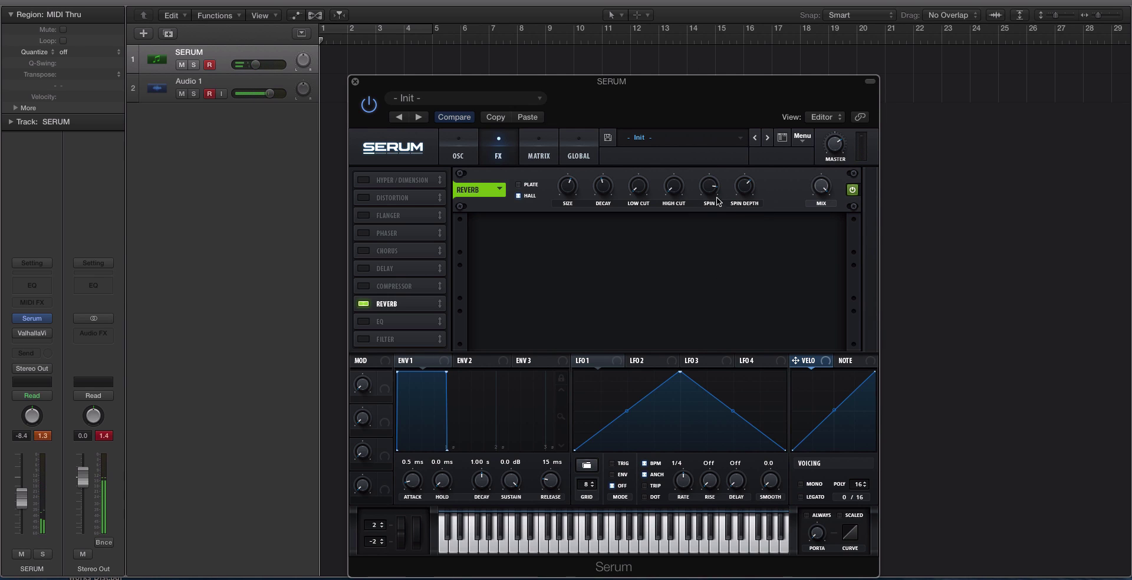
pyautogui.moveTo(744, 186); pyautogui.dragTo(738, 87)
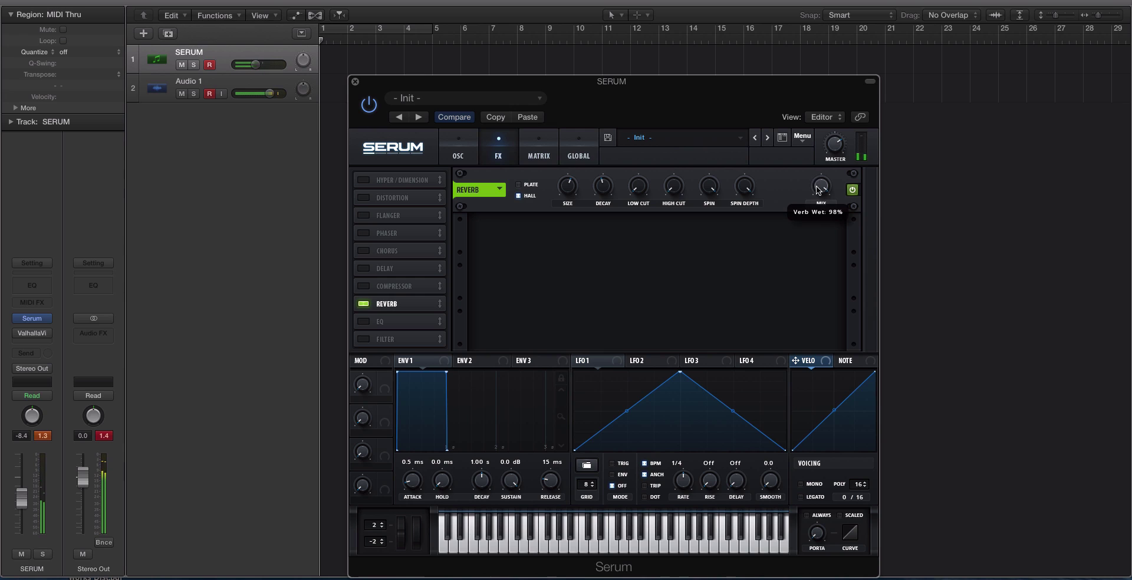
pyautogui.moveTo(819, 187); pyautogui.dragTo(819, 238)
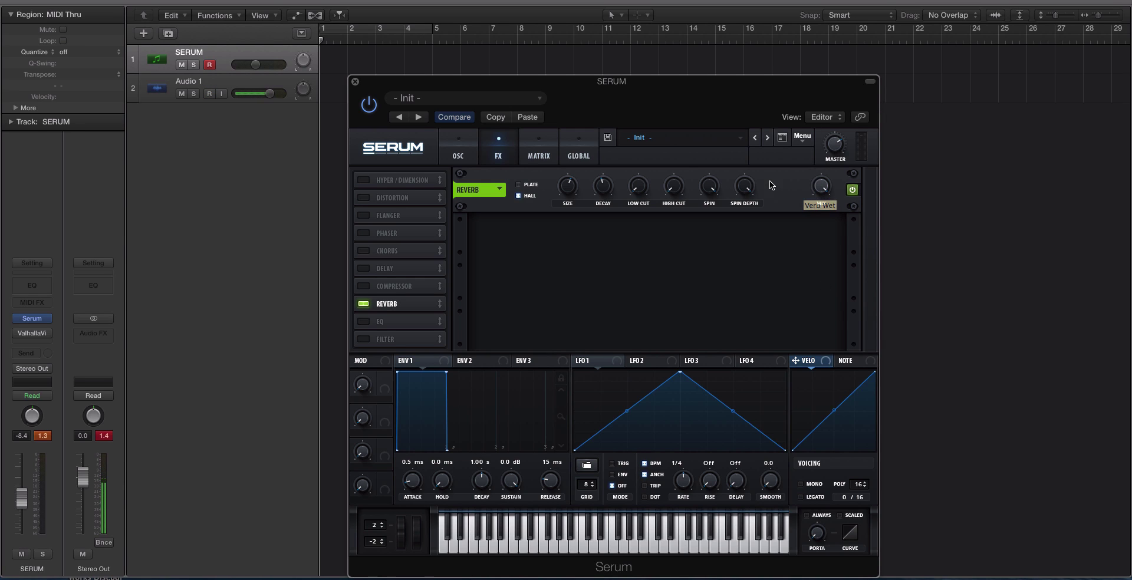
# Paste the copied SYN Attacked patch settings into Serum and compare its sound with the reverb off and on
pyautogui.click(534, 118)
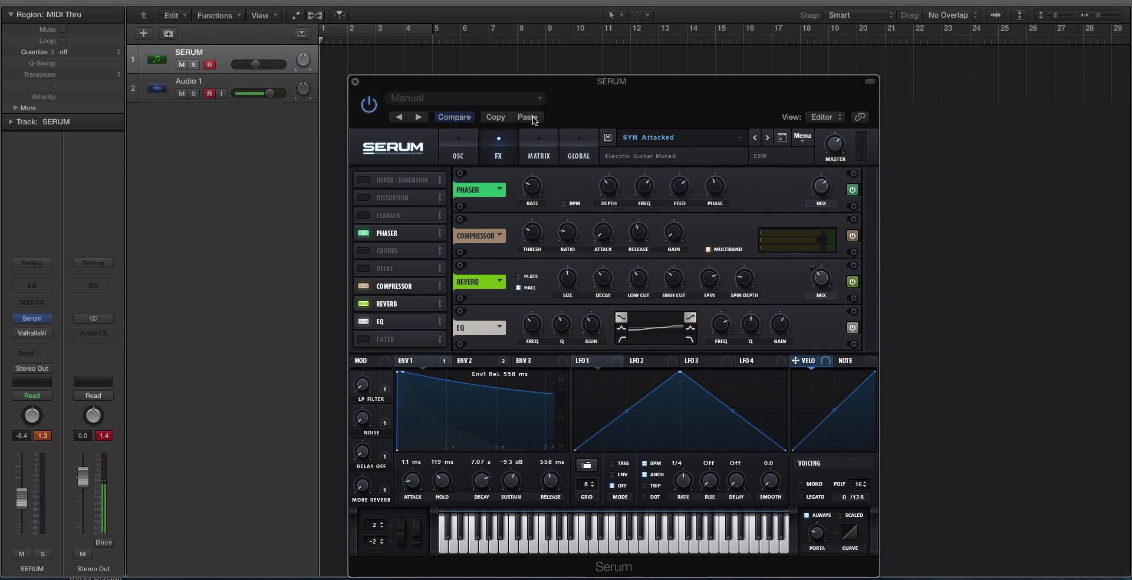
pyautogui.click(365, 303)
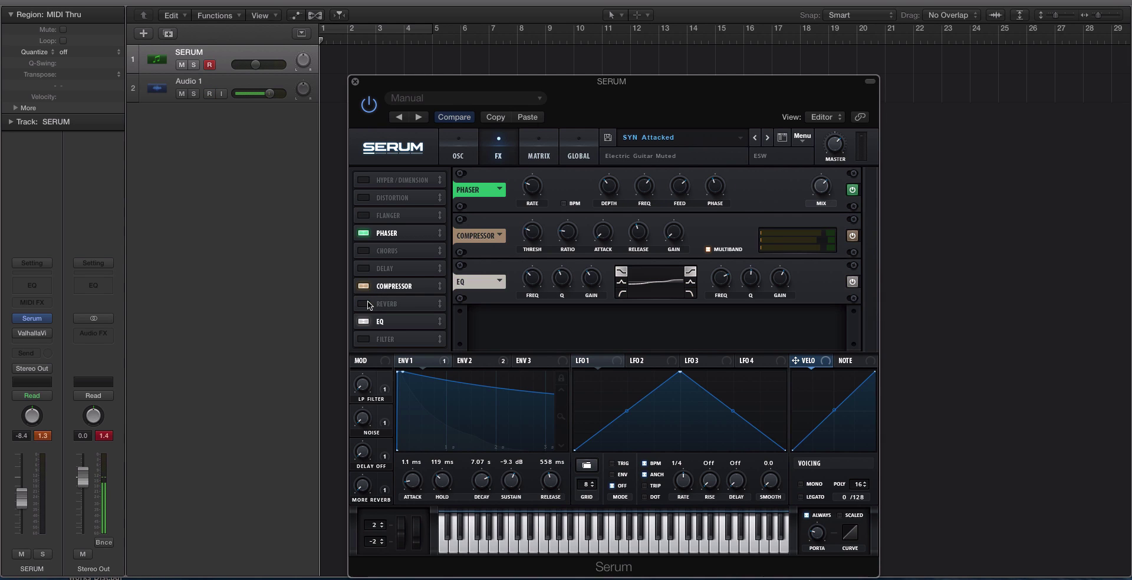
pyautogui.click(366, 303)
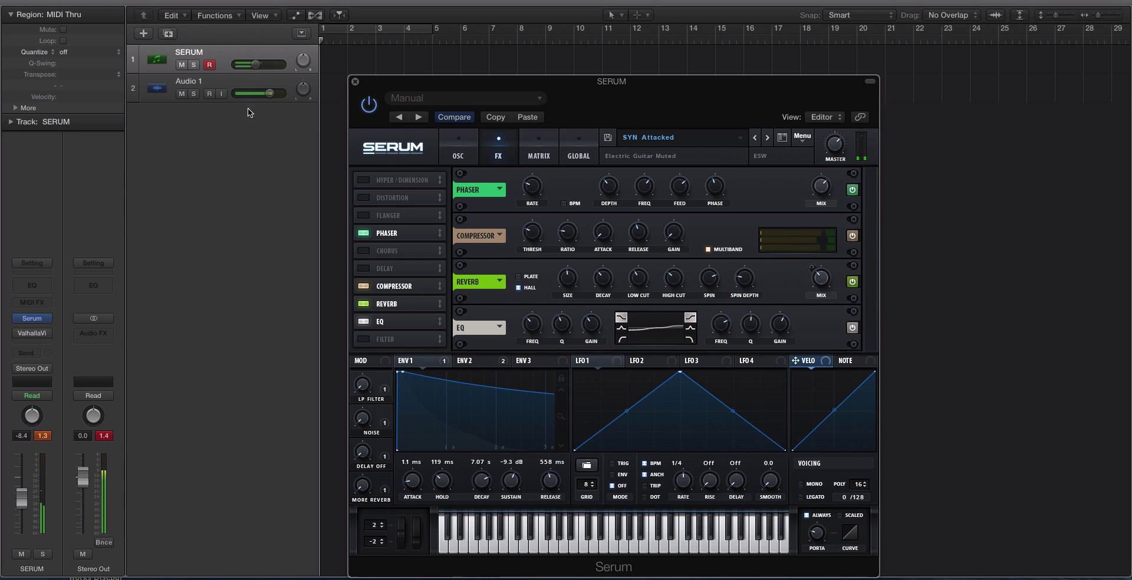
# Raise the SERUM track's volume to -3.7 dB and turn up the Spin Depth of the patch's reverb
pyautogui.moveTo(254, 64); pyautogui.dragTo(262, 64)
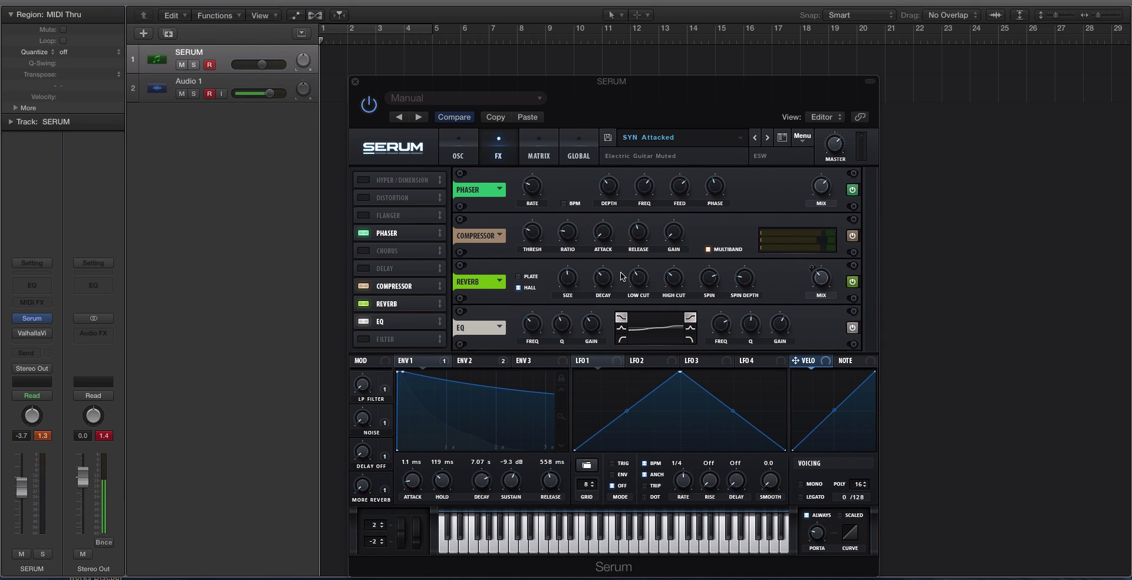
pyautogui.moveTo(741, 282); pyautogui.dragTo(734, 242)
pyautogui.moveTo(818, 263)
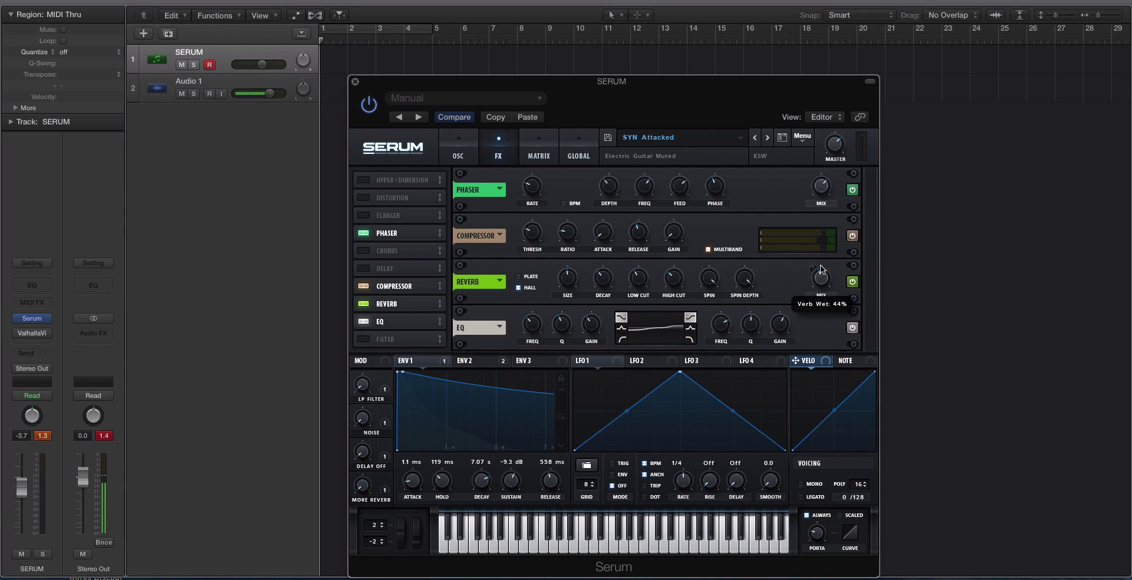